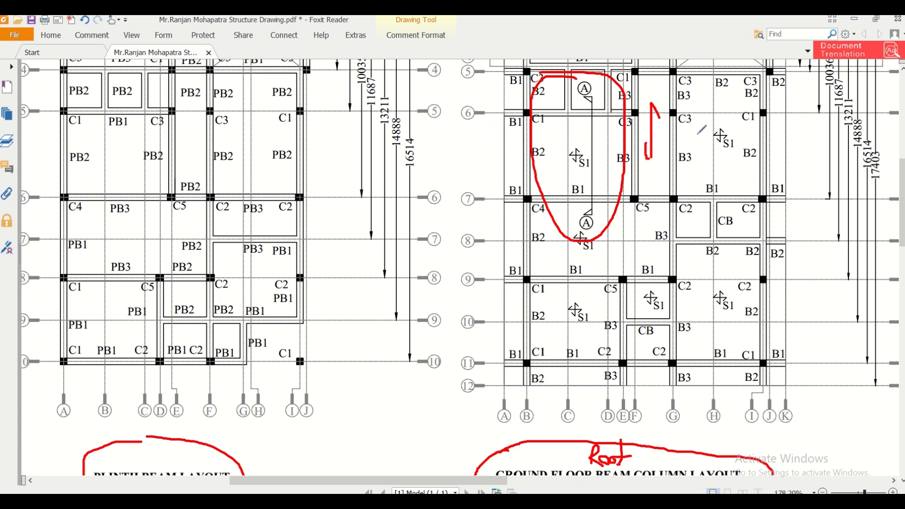
# - Circle the 8T @ 125 c/c label in slab detail section A-A freehand and add a tick mark just below it
pyautogui.scroll(-15, 333, 344)
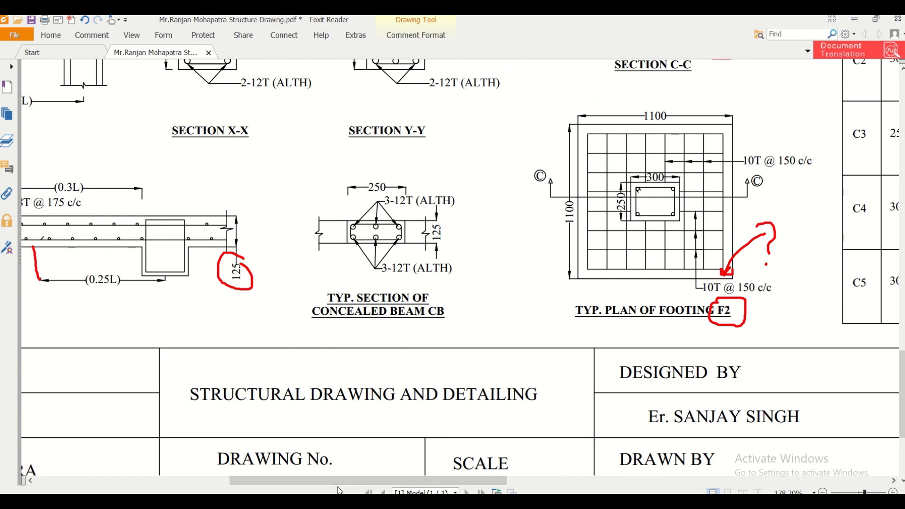
pyautogui.moveTo(305, 487); pyautogui.dragTo(150, 472)
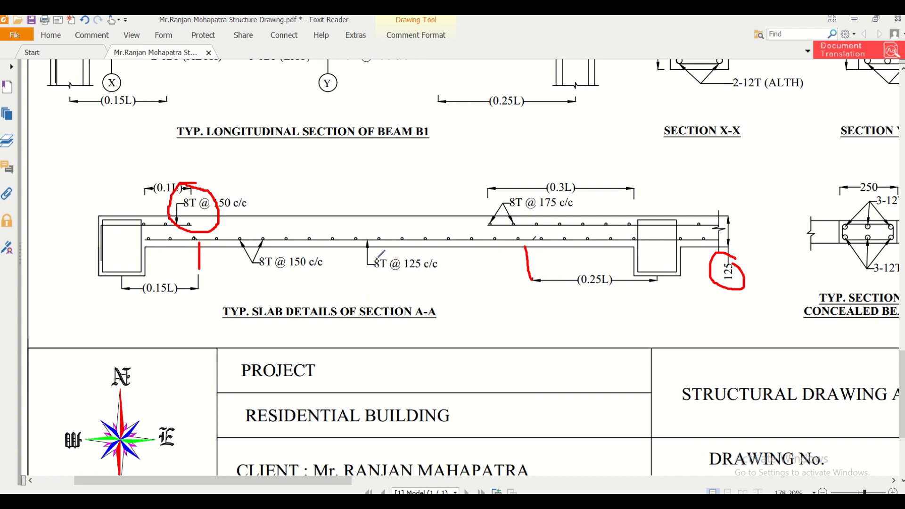
pyautogui.moveTo(436, 278); pyautogui.dragTo(408, 252)
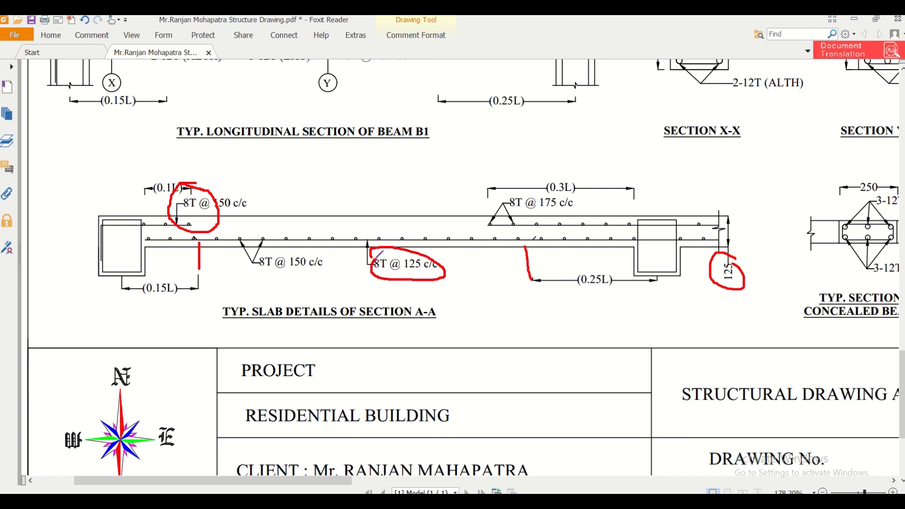
pyautogui.moveTo(426, 295); pyautogui.dragTo(481, 274)
pyautogui.scroll(3, 452, 264)
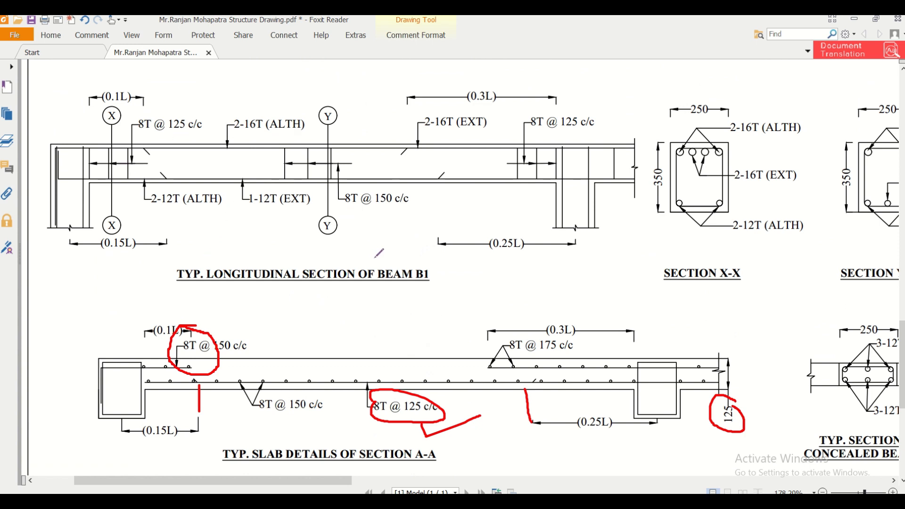
# - Draw a freehand curve around the 2-16T (ALTH) label in section X-X of beam B1
pyautogui.moveTo(340, 480); pyautogui.dragTo(424, 488)
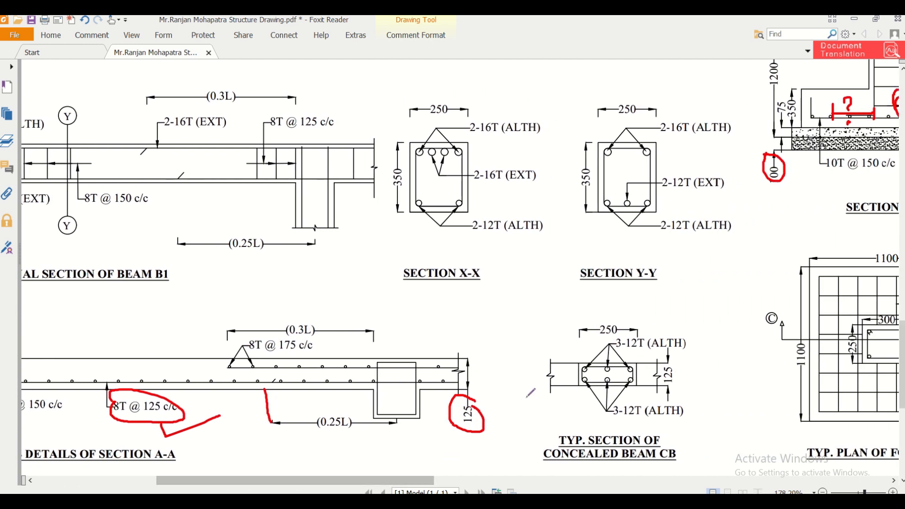
pyautogui.scroll(3, 535, 381)
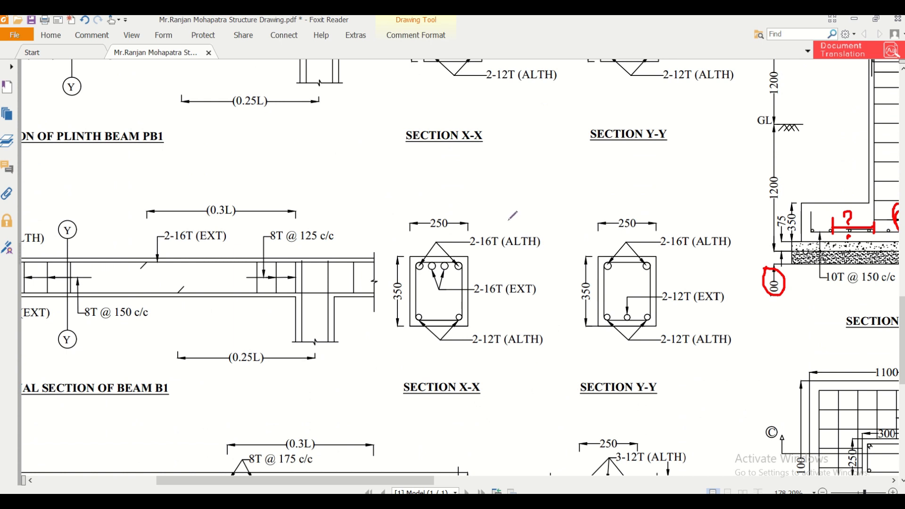
pyautogui.moveTo(511, 239); pyautogui.dragTo(543, 223)
# - Examine the plinth beam and footing layouts, and the circled concealed beams CB in the first floor beam column layout
pyautogui.scroll(3, 555, 265)
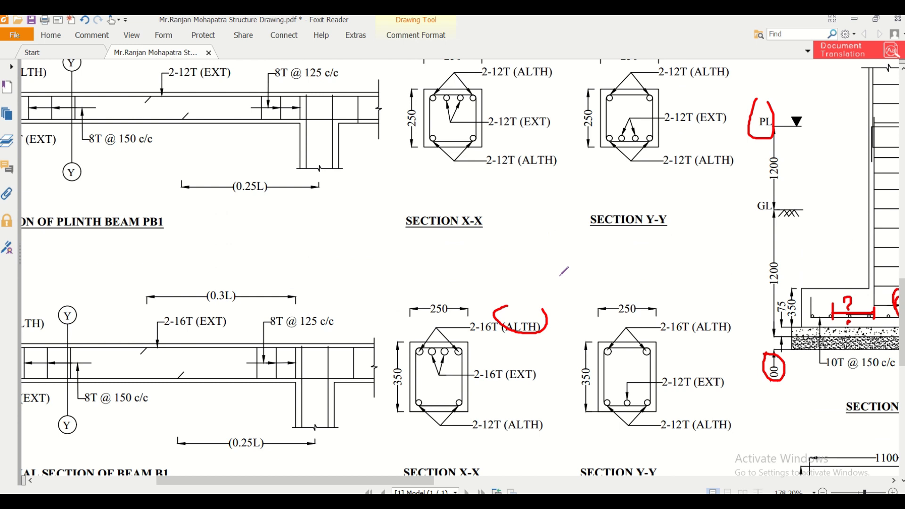
pyautogui.scroll(2, 563, 271)
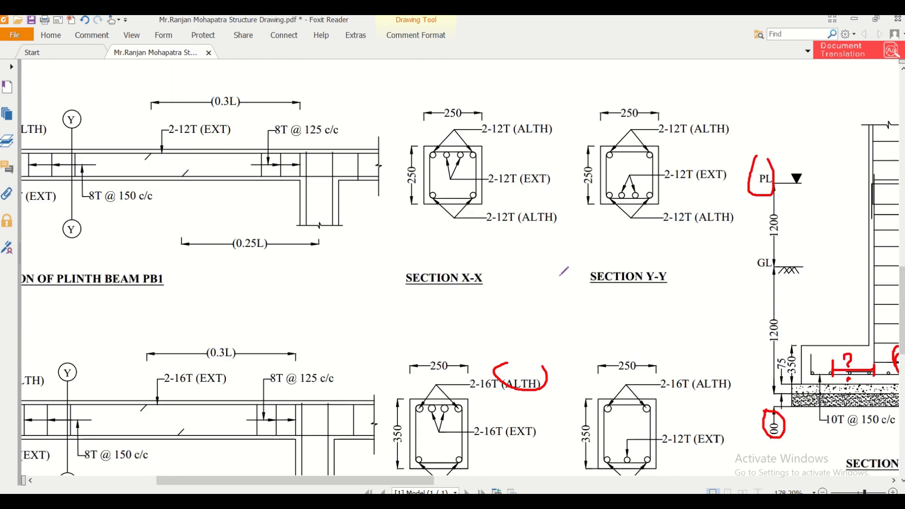
pyautogui.scroll(9, 564, 272)
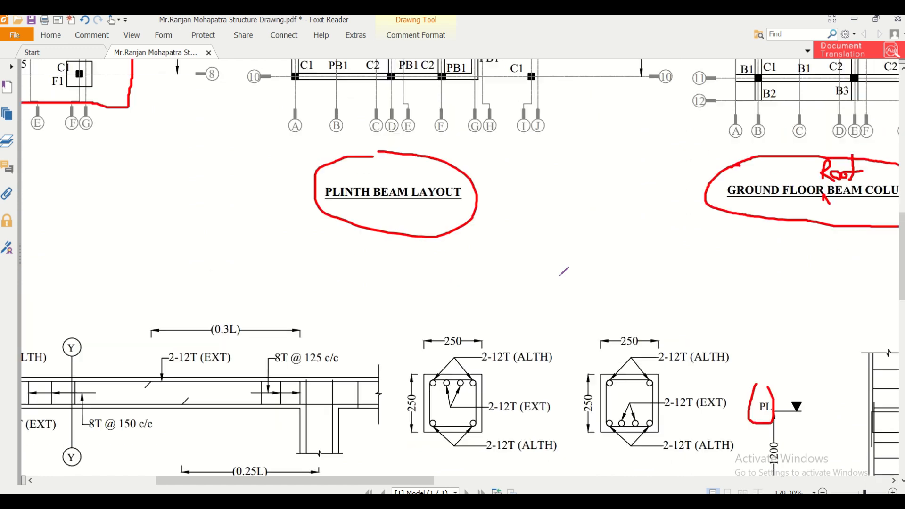
pyautogui.scroll(15, 564, 271)
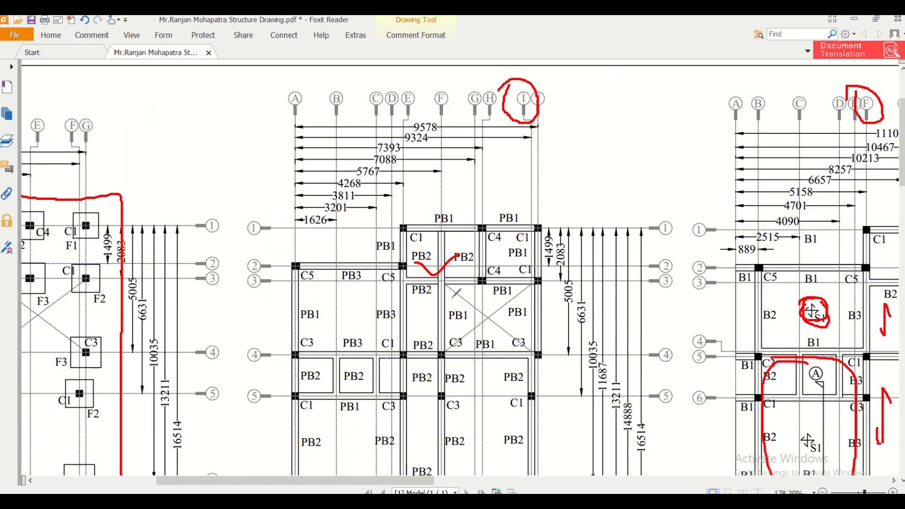
pyautogui.moveTo(410, 481); pyautogui.dragTo(283, 480)
pyautogui.scroll(-18, 405, 424)
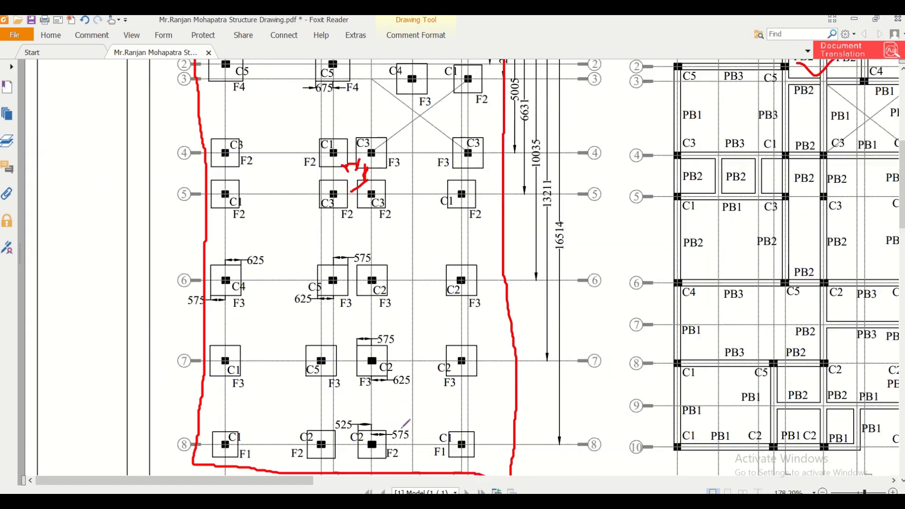
pyautogui.moveTo(311, 481); pyautogui.dragTo(684, 477)
pyautogui.scroll(5, 686, 435)
pyautogui.scroll(4, 687, 434)
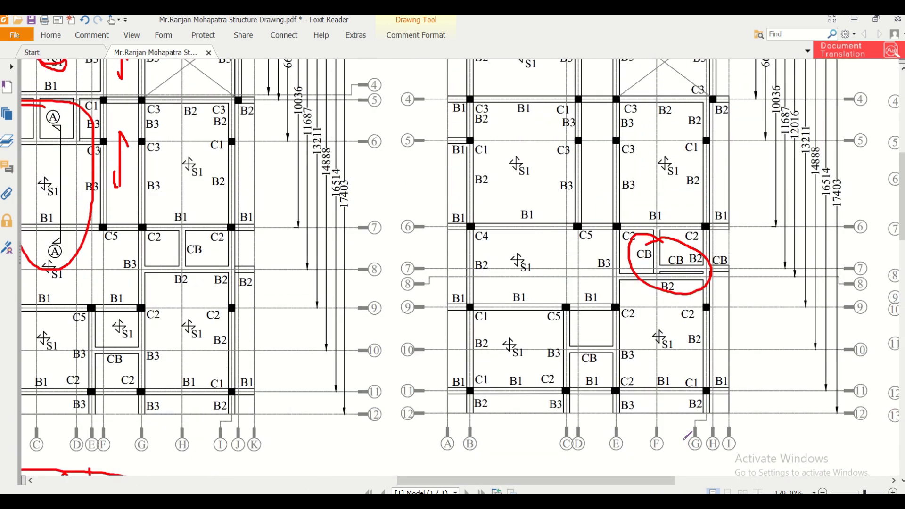
pyautogui.scroll(1, 687, 435)
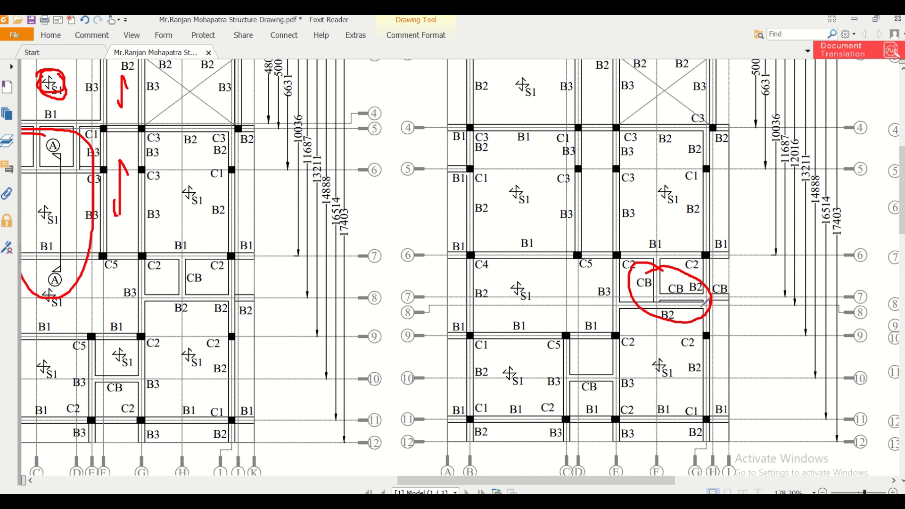
pyautogui.scroll(-5, 659, 364)
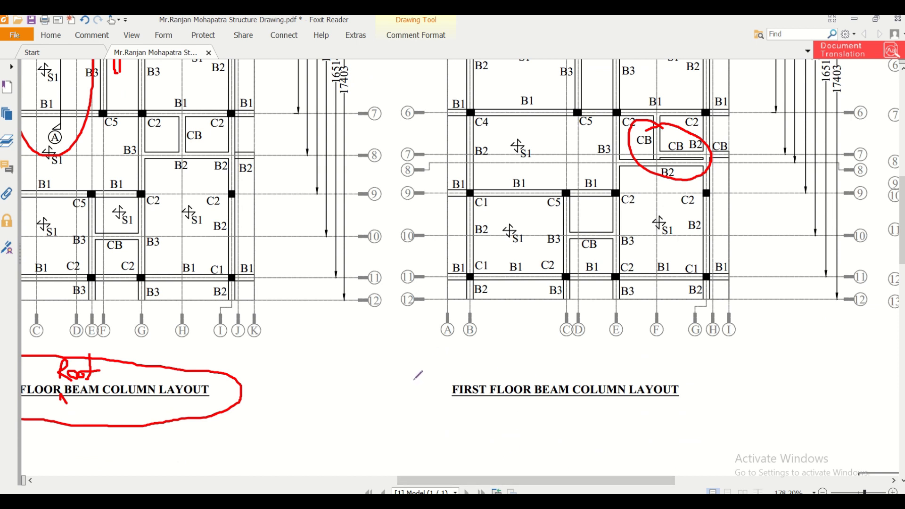
# - Switch to AutoCAD and draw a horizontal line in the second floor plan from the hall wall corner past the 6'0"x4'6" toilet to the 37'-9" dimension line
pyautogui.click(512, 469)
pyautogui.moveTo(460, 370); pyautogui.dragTo(464, 263, button='middle')
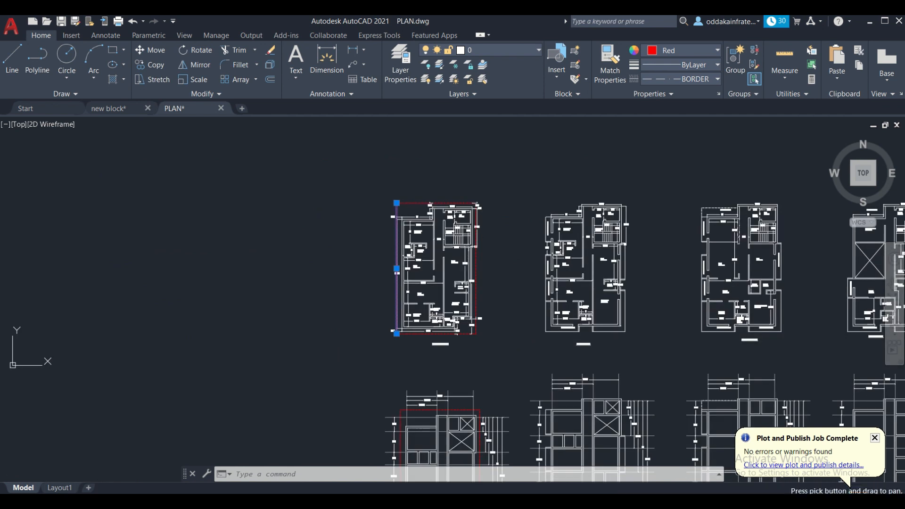
pyautogui.scroll(2, 600, 292)
pyautogui.moveTo(600, 291); pyautogui.dragTo(476, 253, button='middle')
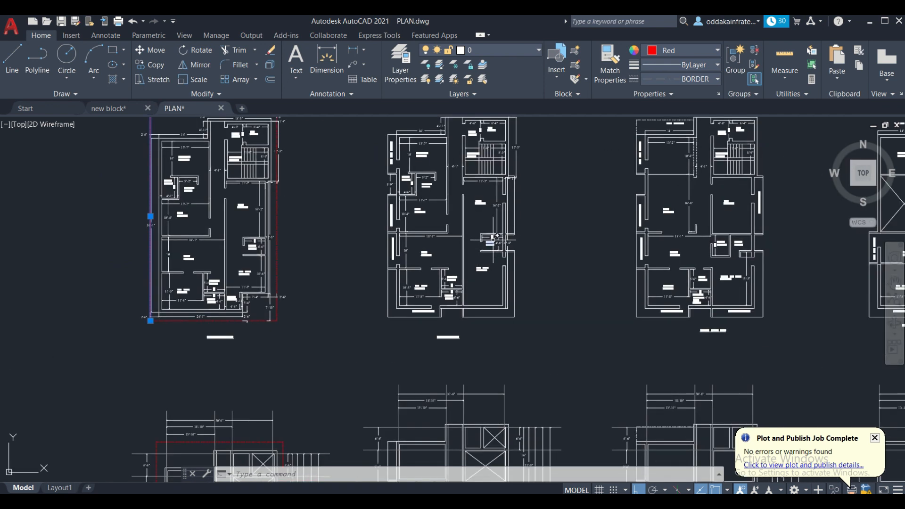
pyautogui.scroll(8, 495, 238)
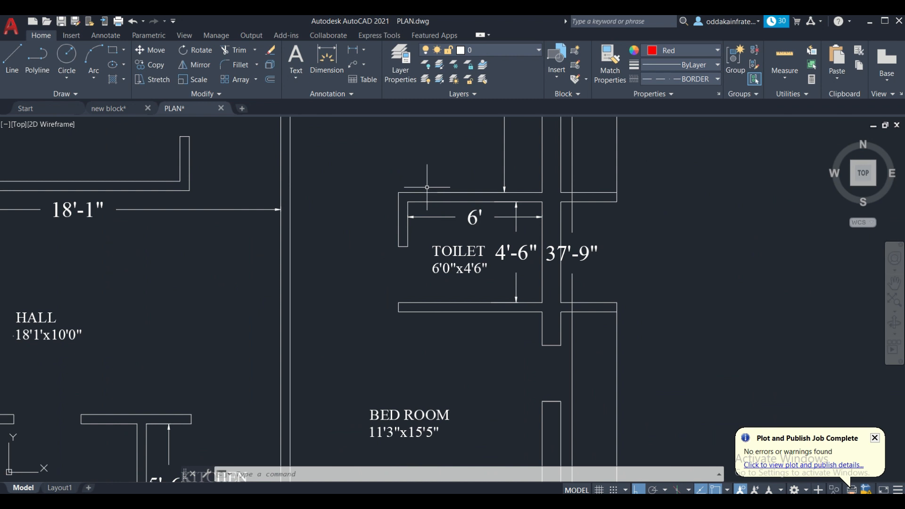
pyautogui.click(12, 57)
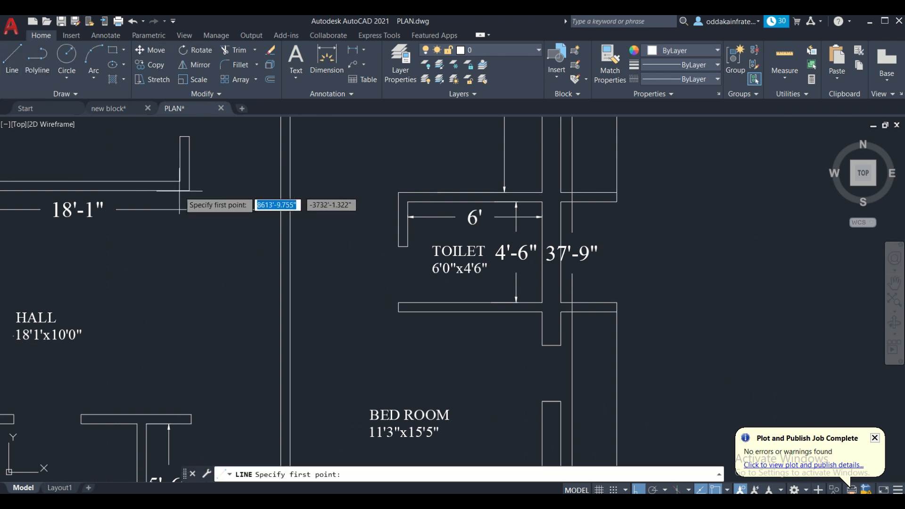
pyautogui.click(190, 191)
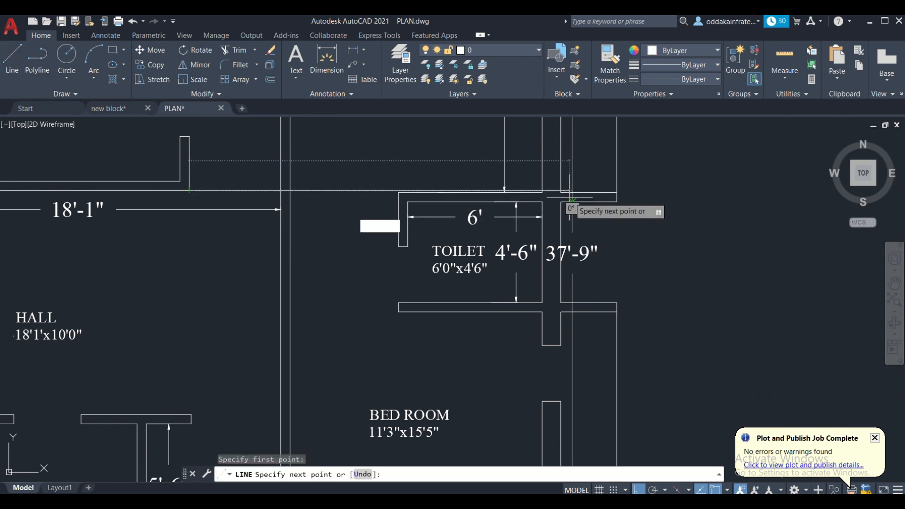
pyautogui.click(572, 191)
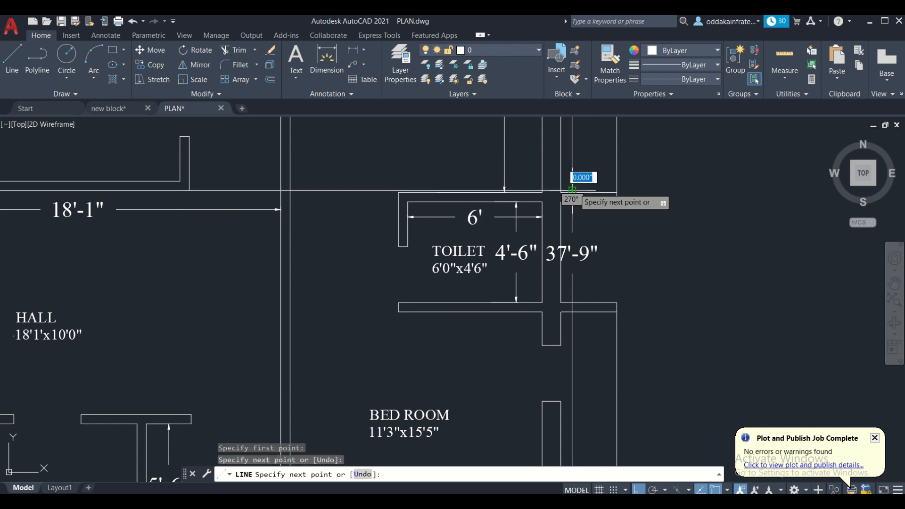
pyautogui.press('Return')
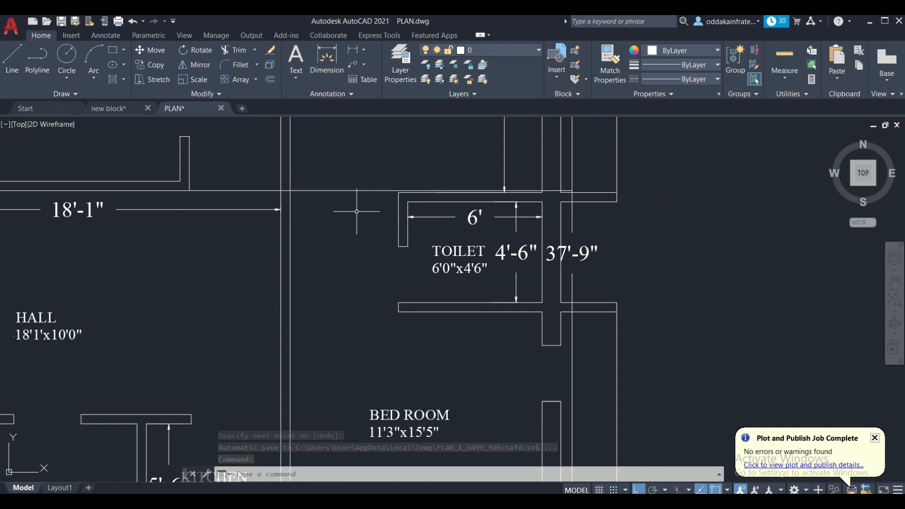
# - Switch to the new block drawing and examine the adjacent footings on grid lines 4 and 5 of the footing layout
pyautogui.scroll(-3, 356, 245)
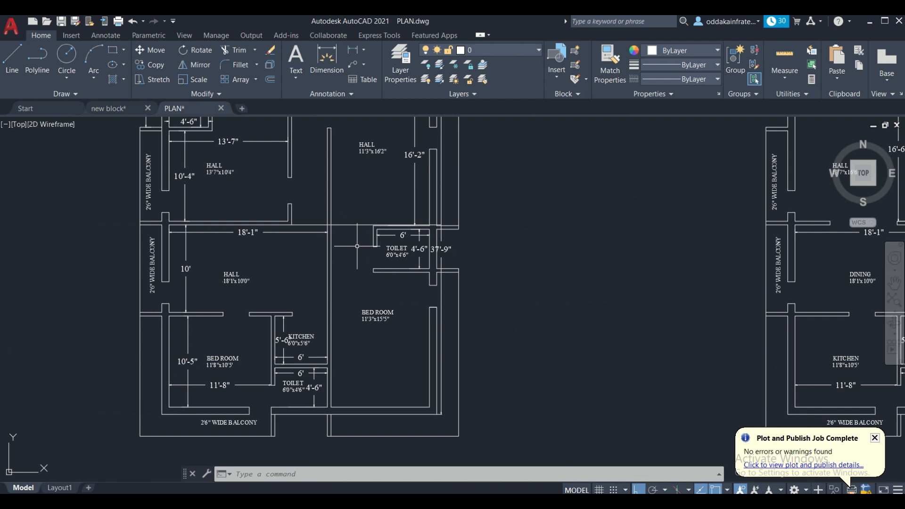
pyautogui.scroll(-3, 407, 244)
pyautogui.scroll(-4, 395, 284)
pyautogui.moveTo(414, 307); pyautogui.dragTo(398, 277, button='middle')
pyautogui.scroll(2, 404, 279)
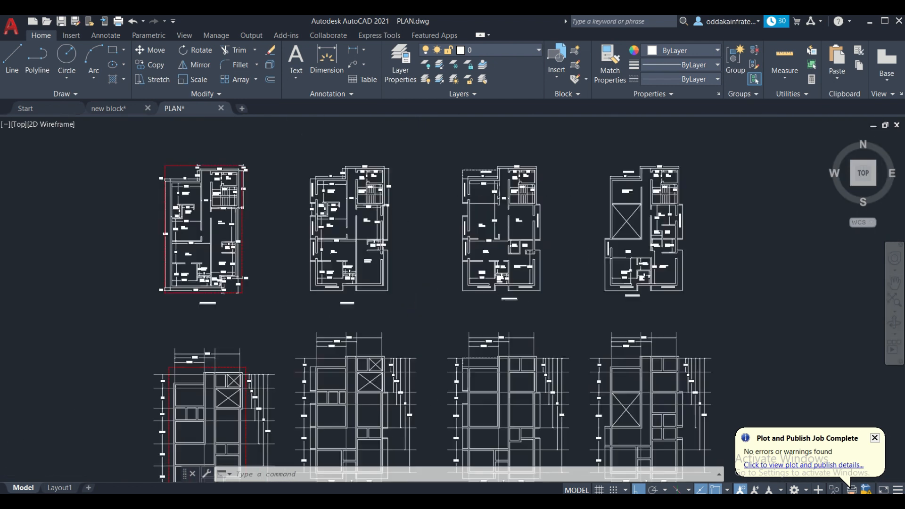
pyautogui.scroll(5, 208, 189)
pyautogui.click(112, 112)
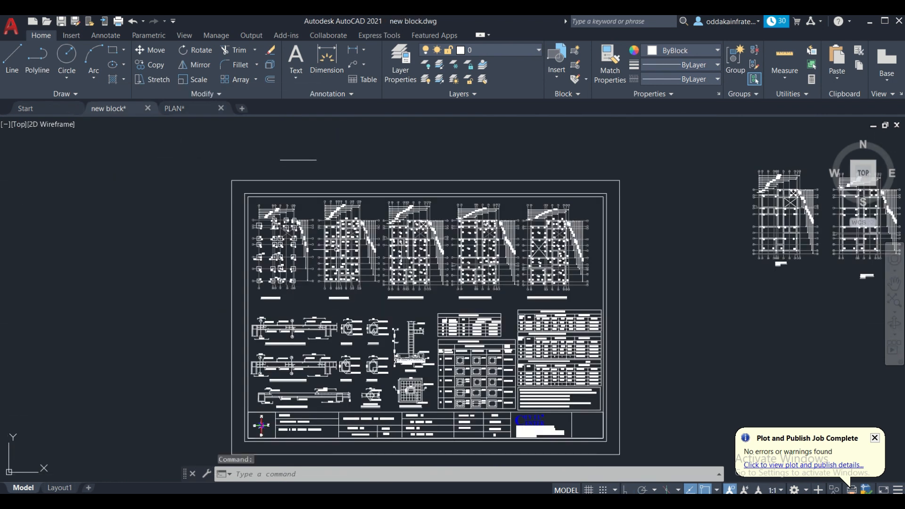
pyautogui.scroll(5, 215, 249)
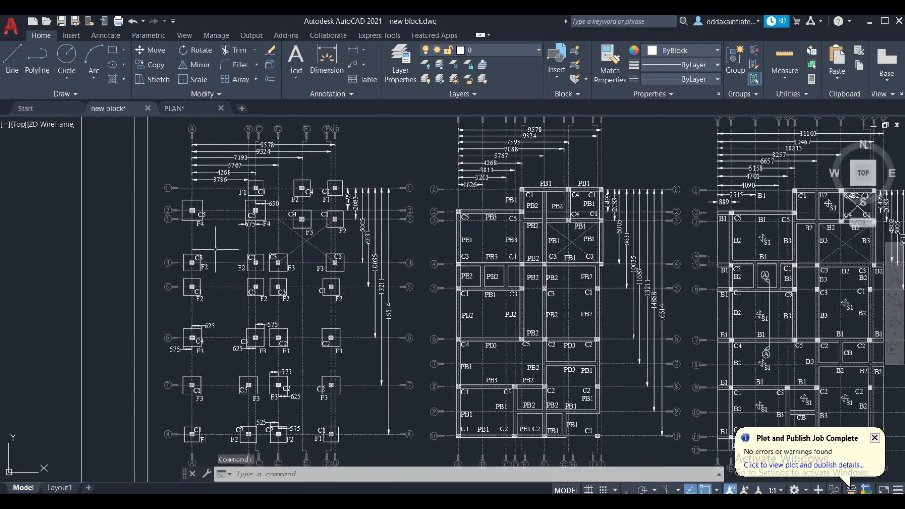
pyautogui.scroll(5, 215, 249)
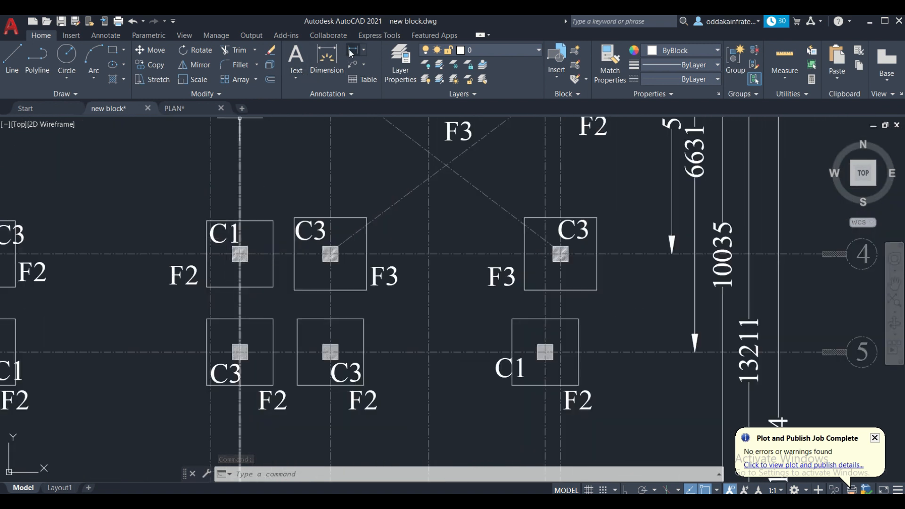
# - Dimension the horizontal gaps between the adjacent F2 and F3 footings on grid line 4 and the adjacent F2 footings on grid line 5
pyautogui.click(351, 51)
pyautogui.click(294, 288)
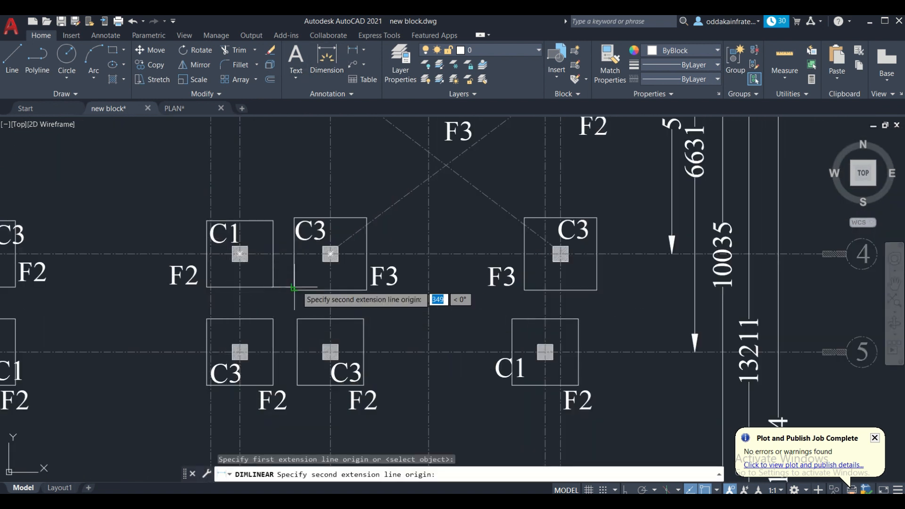
pyautogui.click(273, 287)
pyautogui.click(279, 283)
pyautogui.moveTo(263, 330); pyautogui.dragTo(264, 258, button='middle')
pyautogui.press('Return')
pyautogui.click(274, 246)
pyautogui.click(297, 260)
pyautogui.click(288, 266)
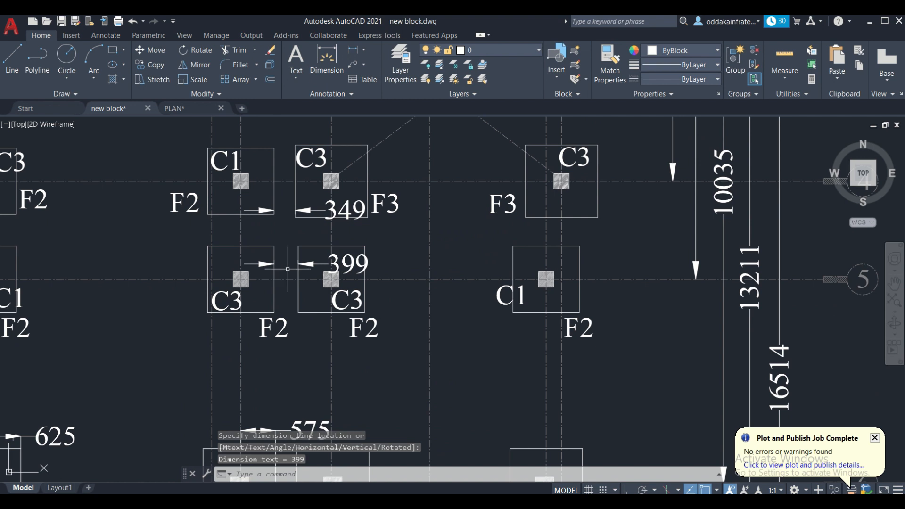
# - Delete the two footing gap dimensions on grid lines 4 and 5
pyautogui.click(309, 264)
pyautogui.click(291, 214)
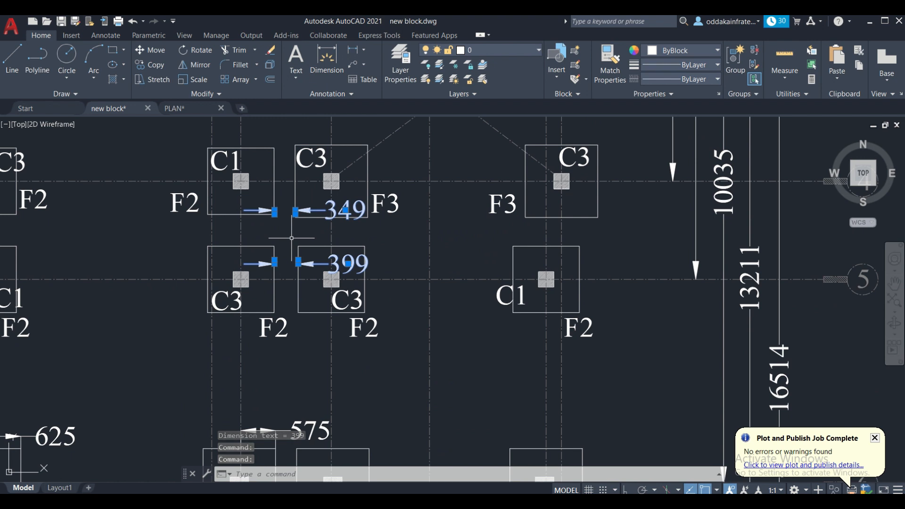
pyautogui.press('Delete')
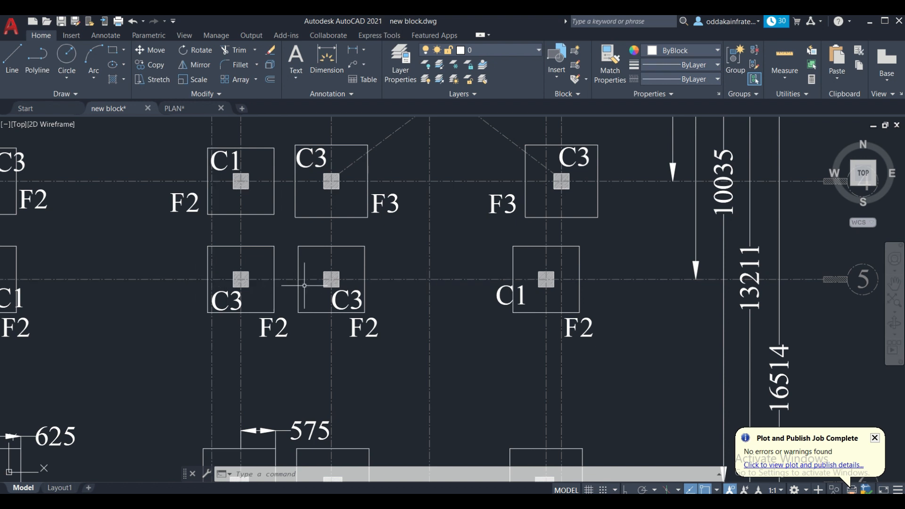
# - Examine the foundation layout's footings from grid line 7 up to the F1 and F4 footings on grid lines 1 and 2
pyautogui.scroll(-4, 273, 302)
pyautogui.moveTo(269, 326); pyautogui.dragTo(271, 286, button='middle')
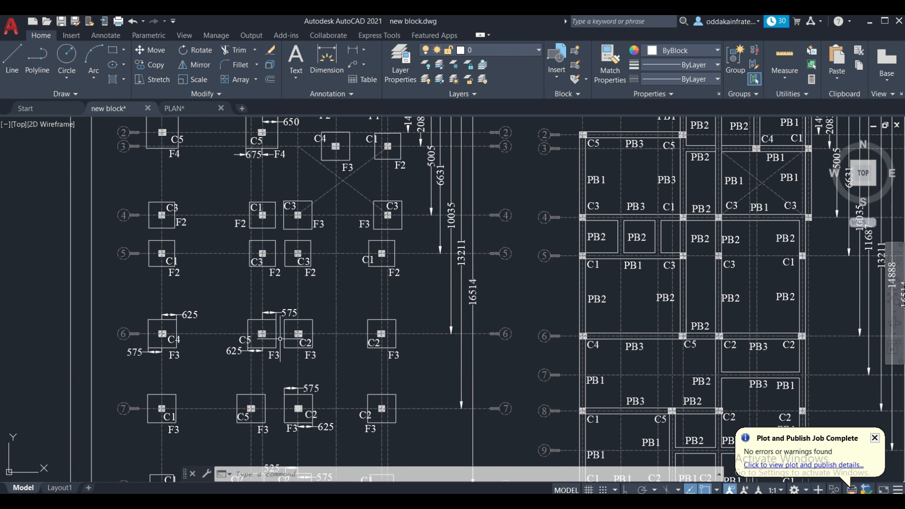
pyautogui.moveTo(280, 346)
pyautogui.mouseDown(button='middle')
pyautogui.moveTo(292, 232)
pyautogui.moveTo(291, 352)
pyautogui.mouseUp(button='middle')
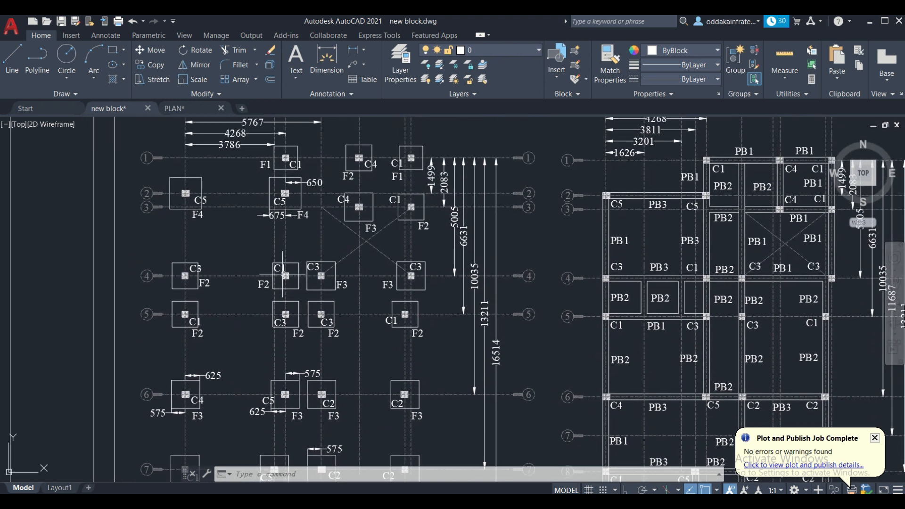
pyautogui.scroll(5, 276, 125)
pyautogui.moveTo(277, 247); pyautogui.dragTo(277, 281, button='middle')
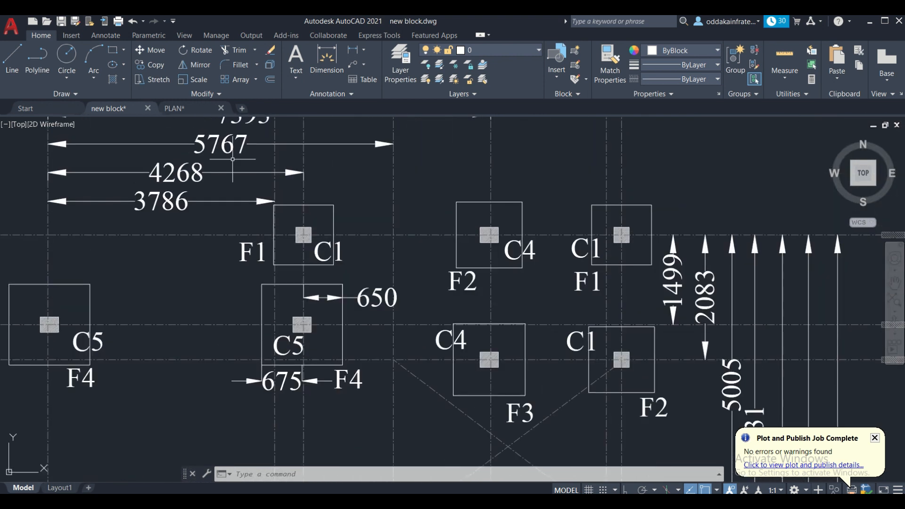
pyautogui.click(327, 57)
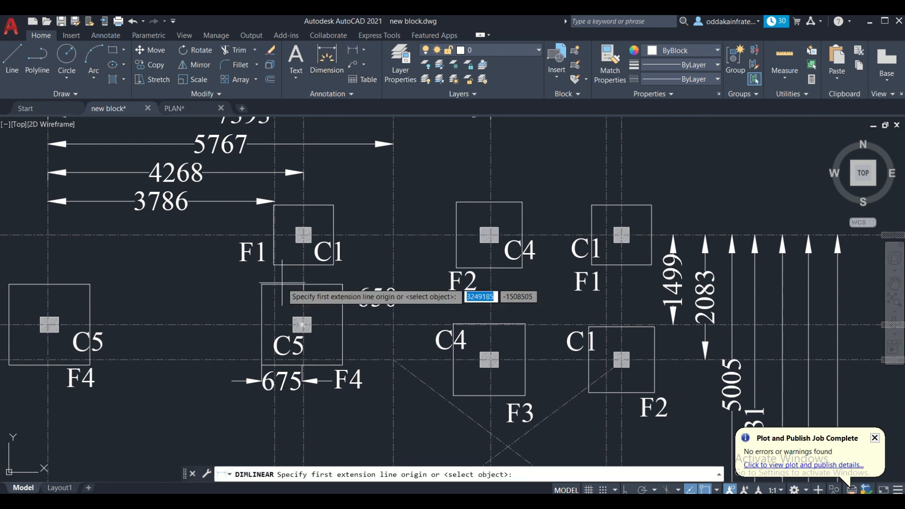
pyautogui.click(295, 285)
pyautogui.click(297, 259)
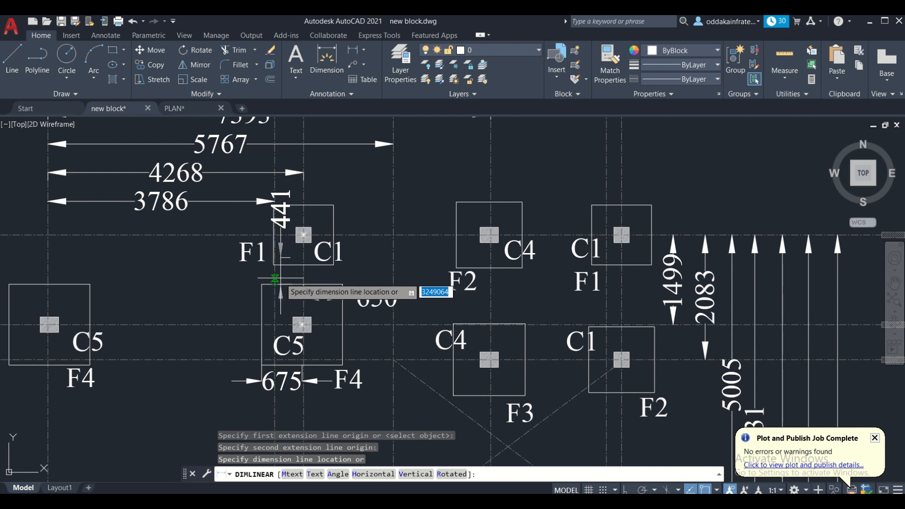
pyautogui.press('Escape')
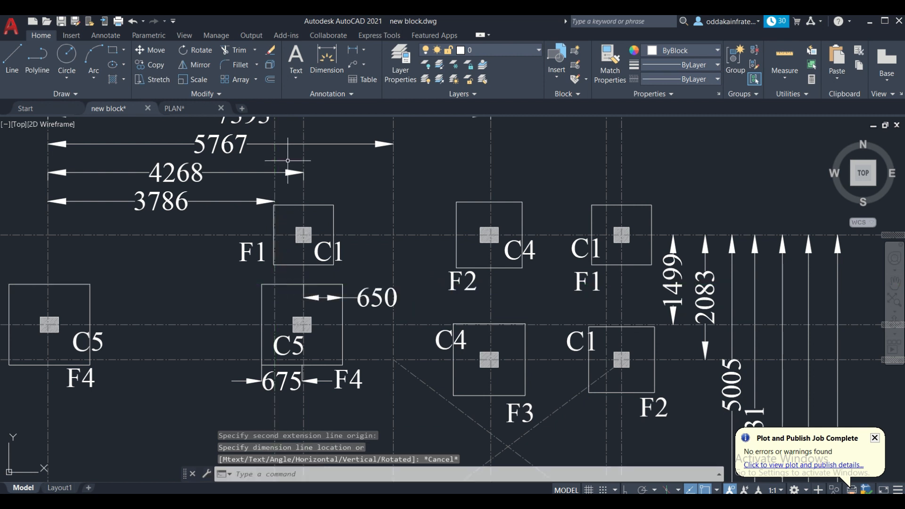
# - Dimension the vertical gap between the F1 footing at column C1 on grid line 1 and the F4 footing directly below it
pyautogui.click(353, 49)
pyautogui.click(303, 284)
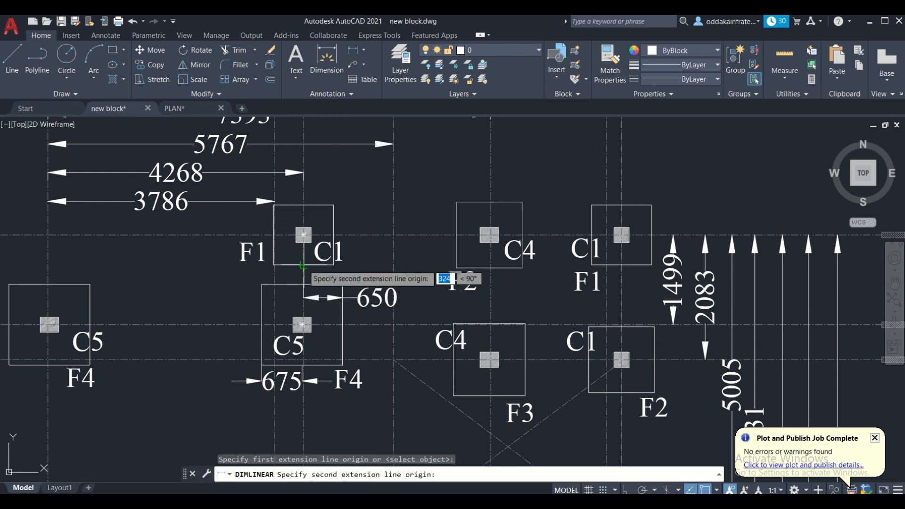
pyautogui.click(274, 265)
pyautogui.click(226, 284)
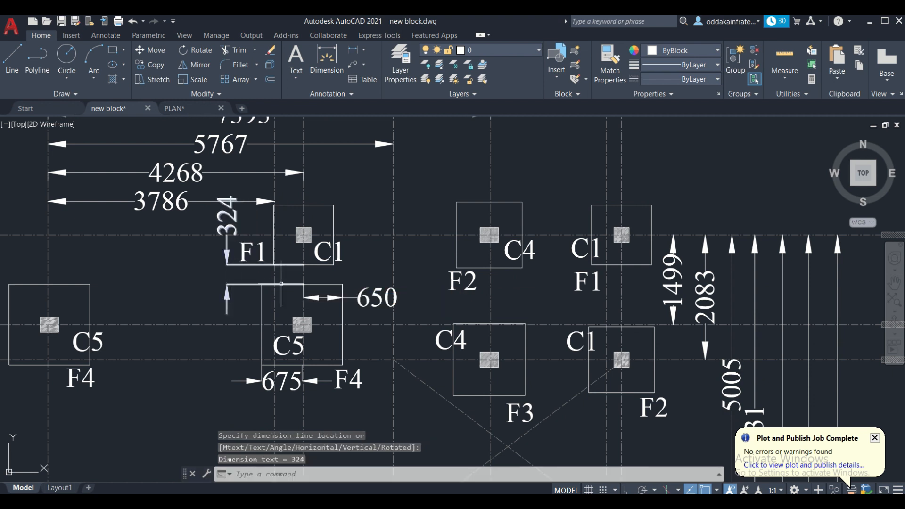
# - Examine the structural sheet's foundation, plinth beam and floor beam layouts together with the section details, footing, column and beam schedules and notes
pyautogui.scroll(-10, 227, 285)
pyautogui.scroll(-2, 381, 255)
pyautogui.scroll(8, 392, 226)
pyautogui.scroll(-7, 381, 283)
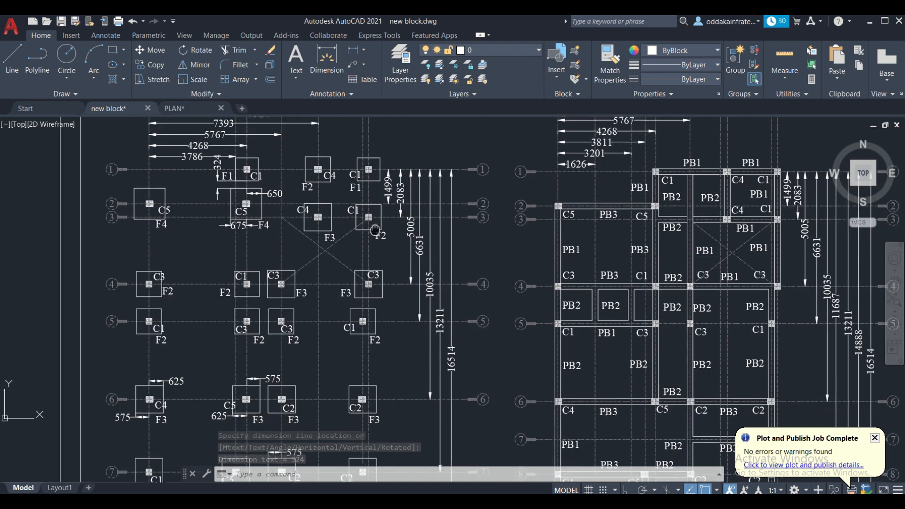
pyautogui.scroll(8, 400, 236)
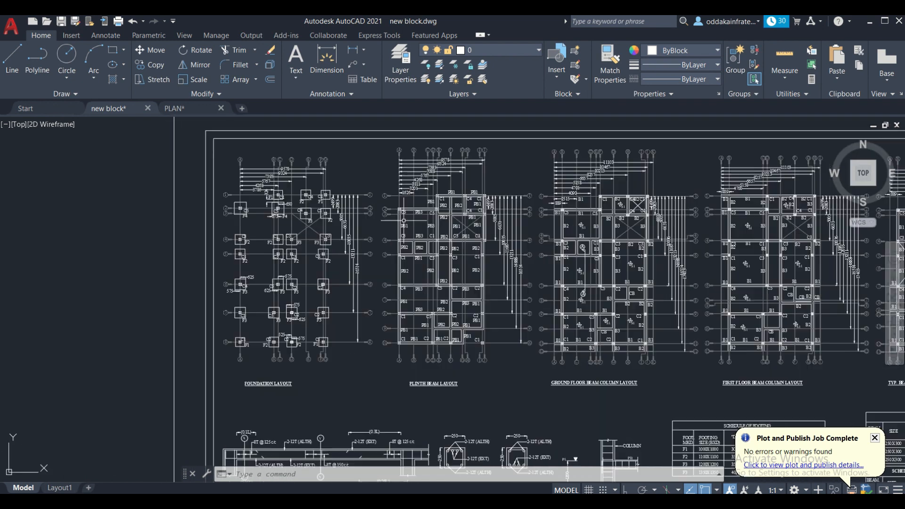
pyautogui.scroll(-6, 389, 267)
pyautogui.moveTo(447, 382); pyautogui.dragTo(378, 181, button='middle')
pyautogui.moveTo(504, 401); pyautogui.dragTo(438, 386, button='middle')
pyautogui.scroll(-6, 438, 387)
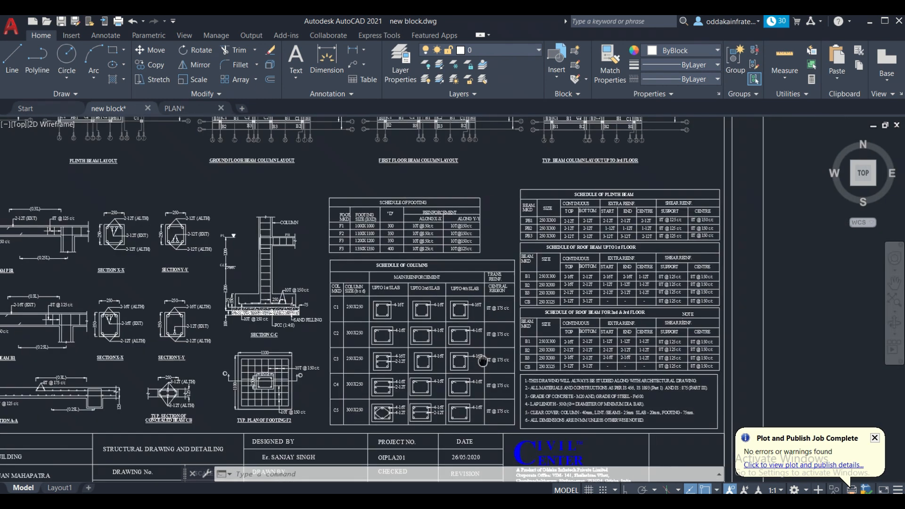
pyautogui.moveTo(378, 181); pyautogui.dragTo(376, 203, button='middle')
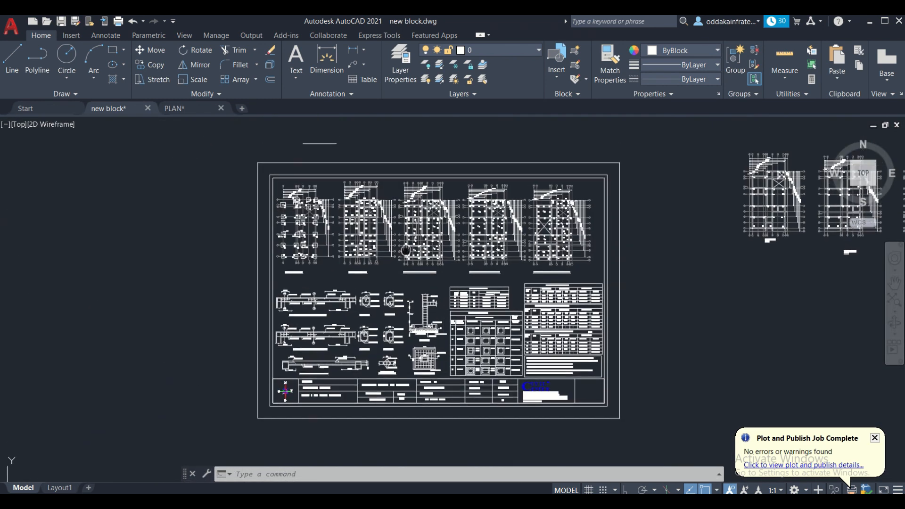
pyautogui.scroll(6, 376, 204)
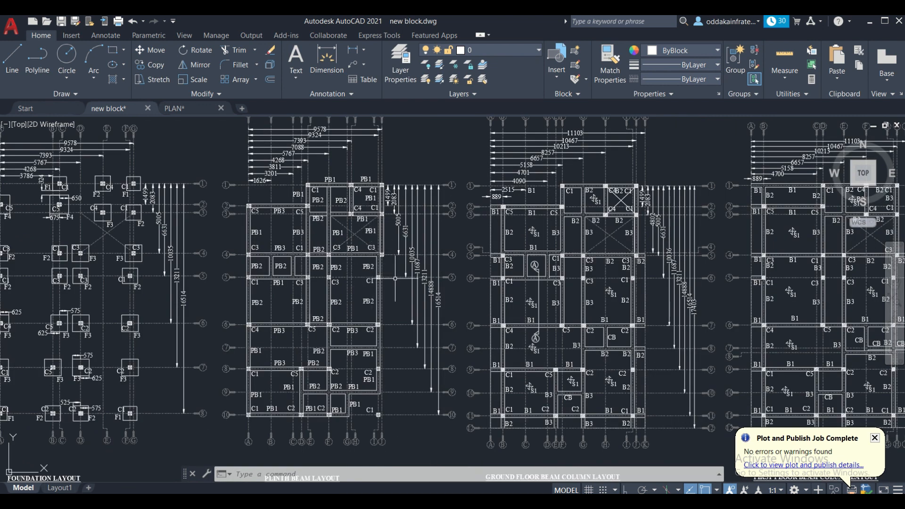
pyautogui.scroll(-6, 415, 265)
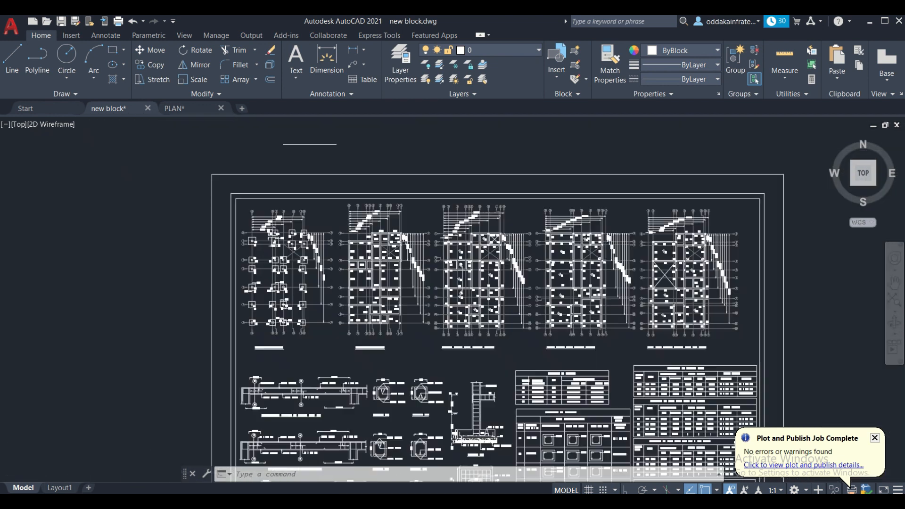